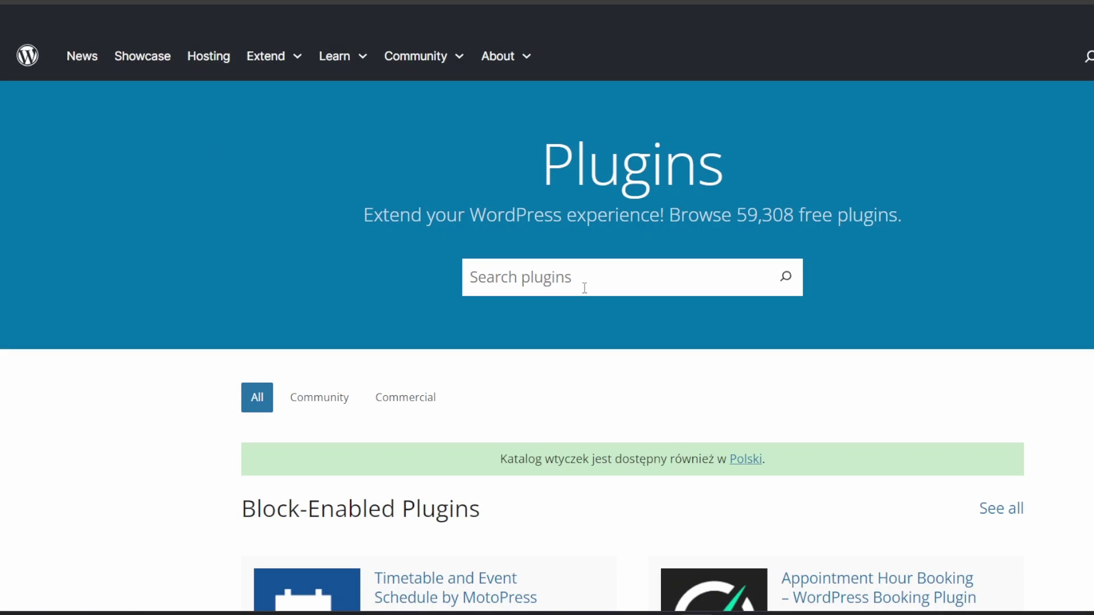
Step: Search the plugin directory for 'cost on product page' and open the Shipping Cost on Product Page Calculator result
{"action": "left_click", "coordinate": [716, 281]}
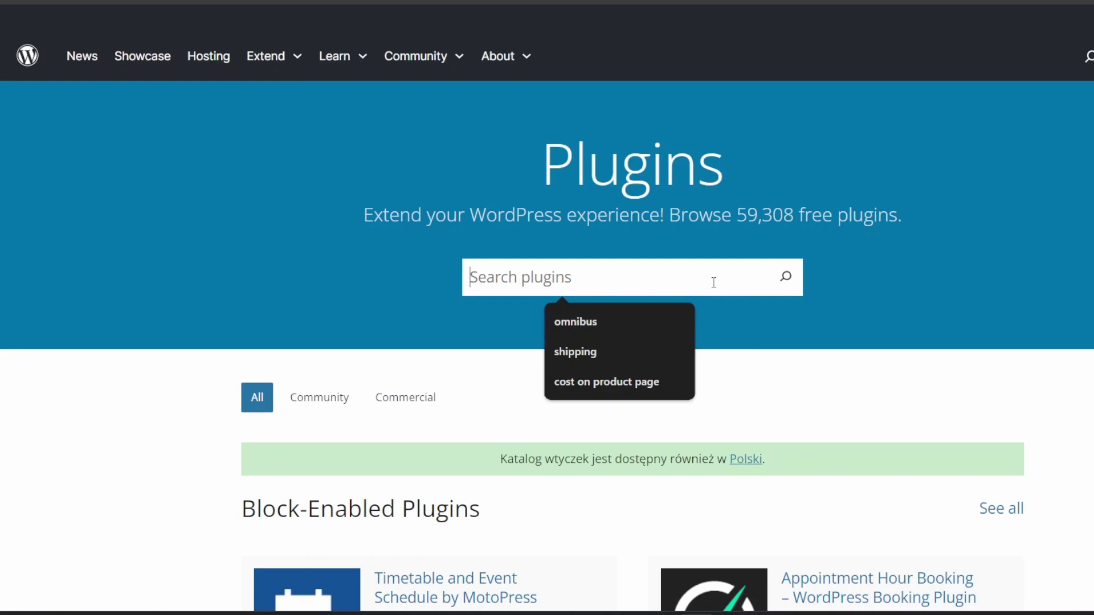
{"action": "left_click", "coordinate": [669, 394]}
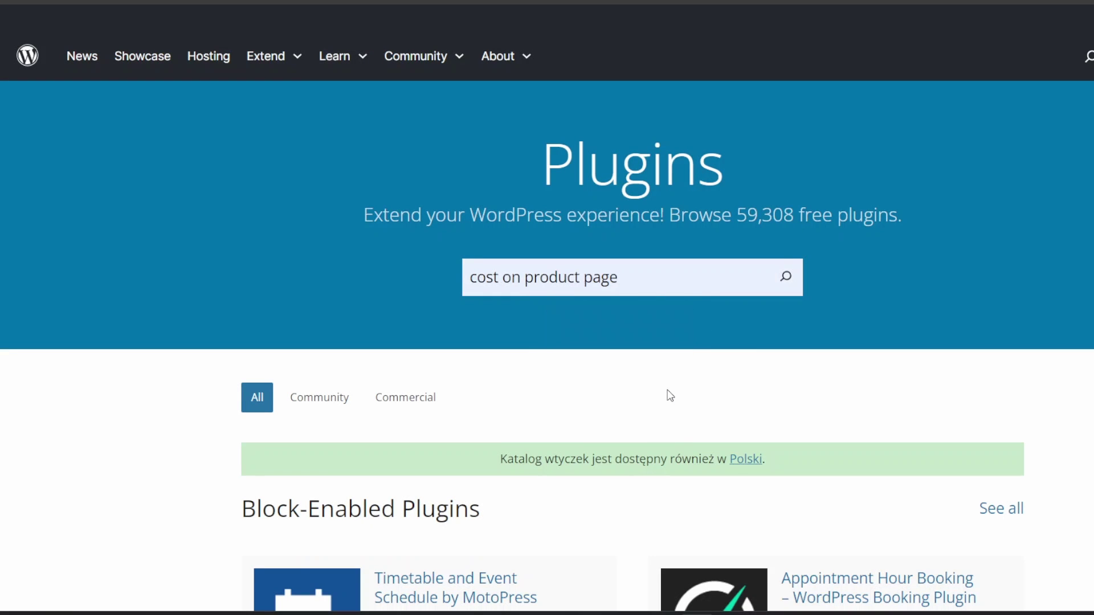
{"action": "key", "text": "Return"}
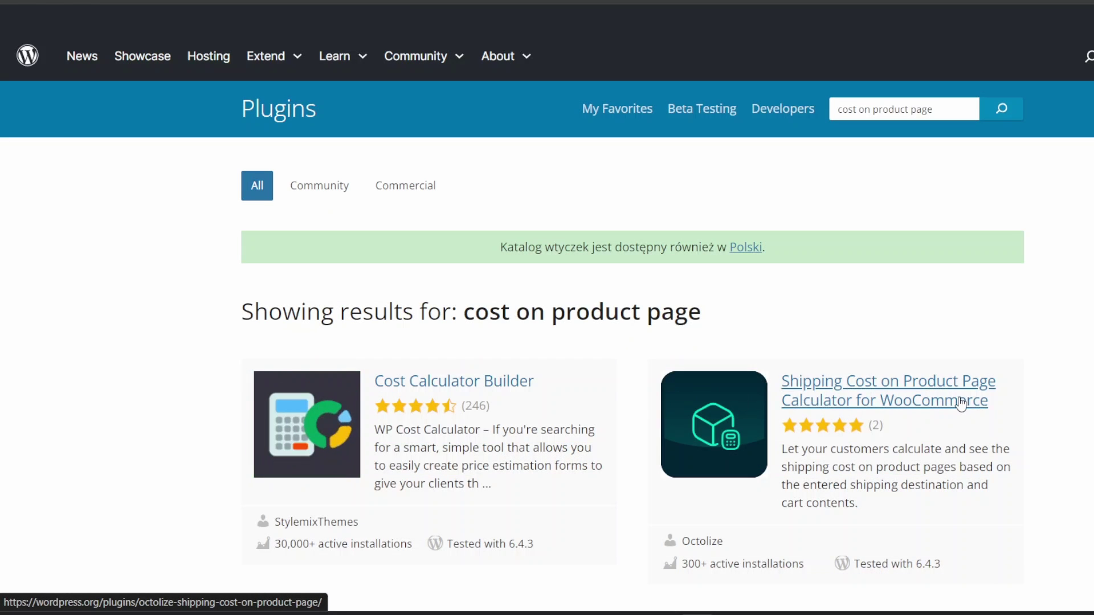
{"action": "left_click", "coordinate": [967, 404]}
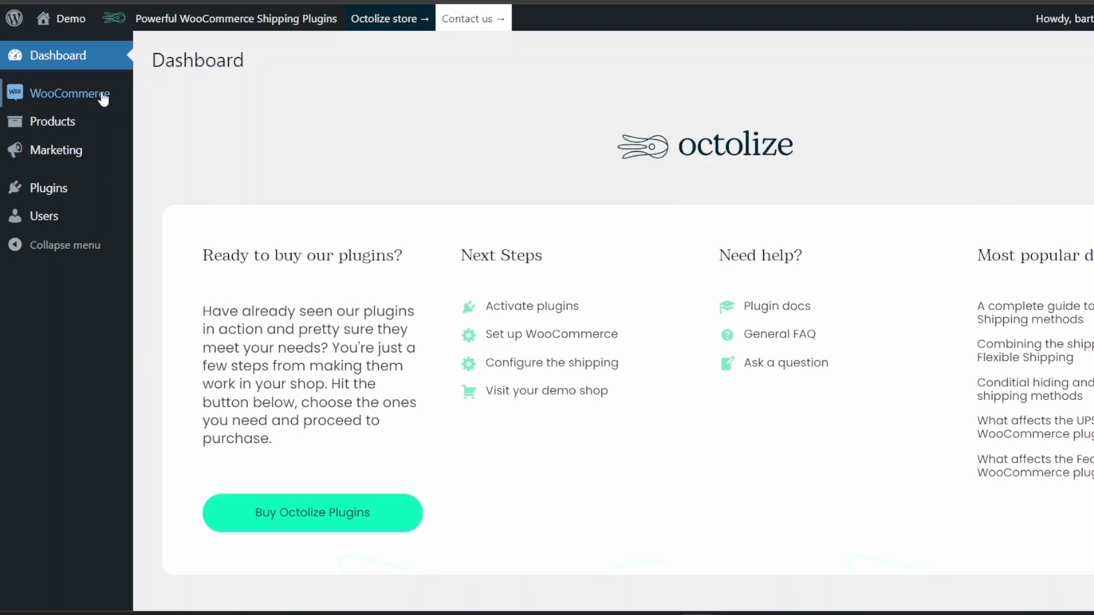
Step: Enable the Shipping Cost on Product Page calculator under WooCommerce shipping settings, keeping it on virtual products, and save
{"action": "mouse_move", "coordinate": [108, 103]}
{"action": "left_click", "coordinate": [198, 220]}
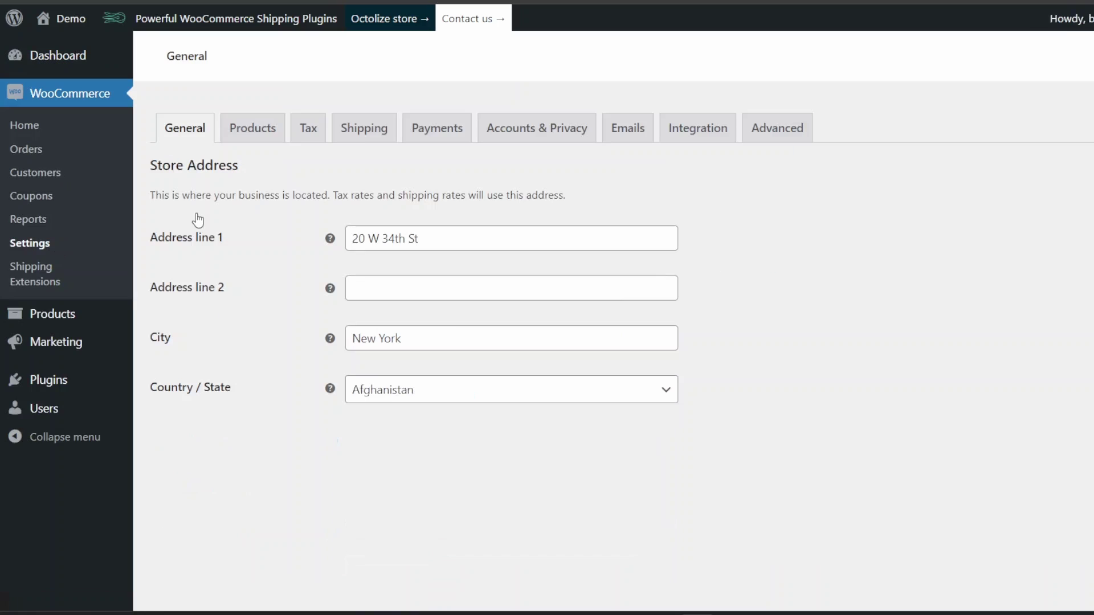
{"action": "left_click", "coordinate": [369, 136]}
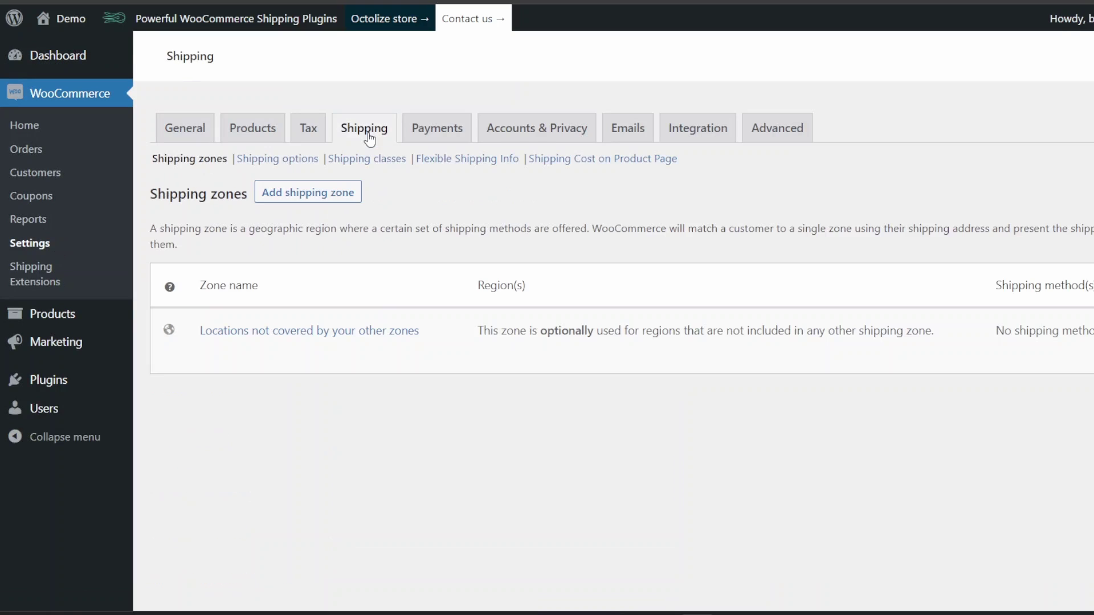
{"action": "left_click", "coordinate": [673, 162]}
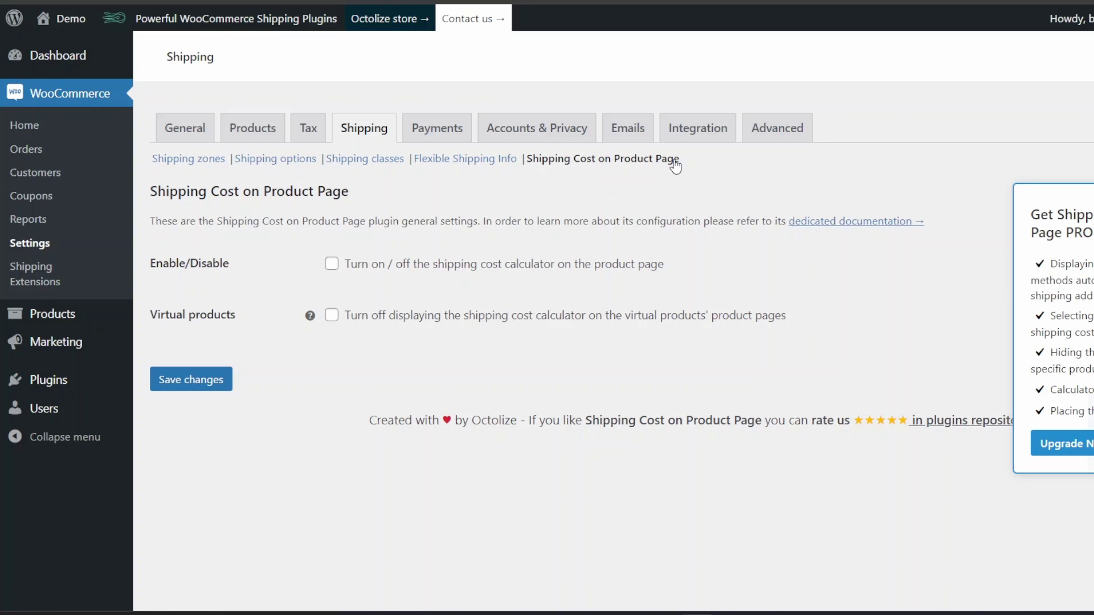
{"action": "left_click", "coordinate": [633, 272]}
{"action": "left_click", "coordinate": [633, 321]}
{"action": "left_click", "coordinate": [633, 320]}
{"action": "left_click", "coordinate": [193, 389]}
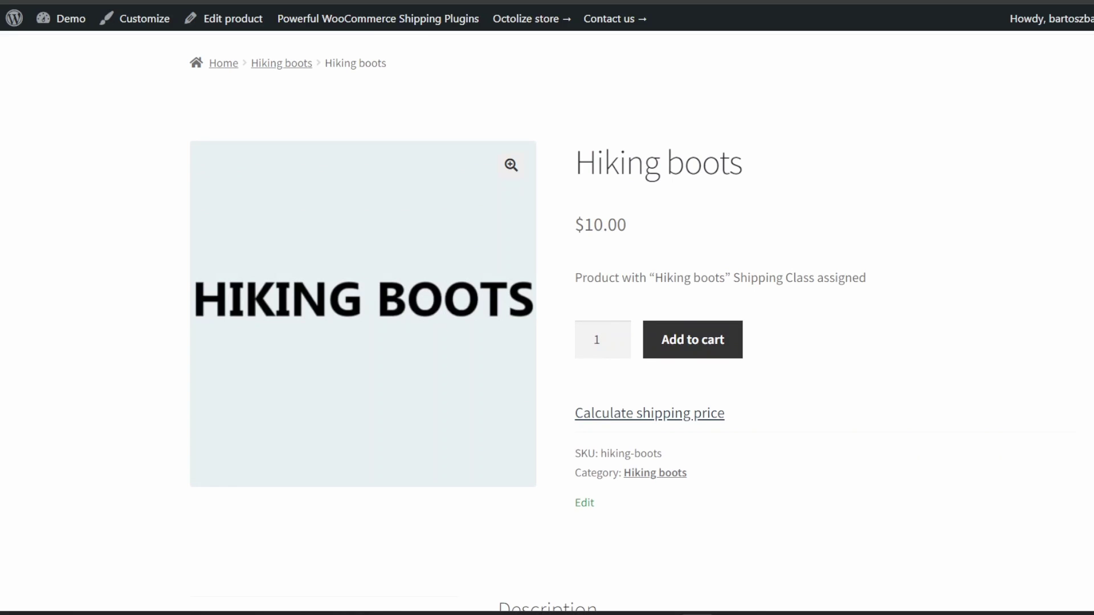
Step: Calculate Hiking boots shipping costs to New York, NY 10001 using the product page calculator
{"action": "left_click", "coordinate": [633, 419]}
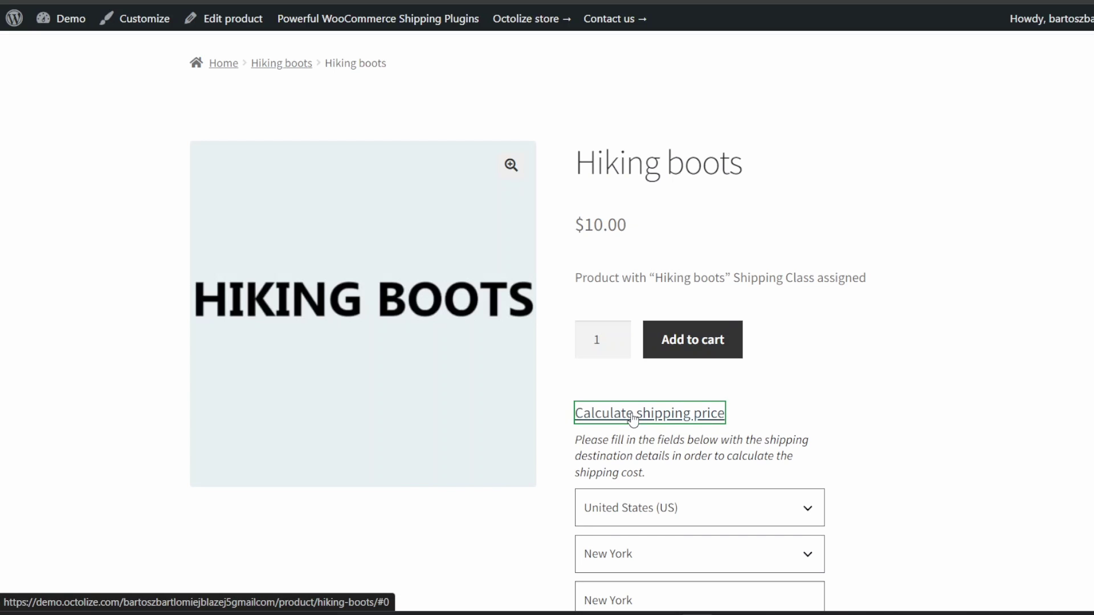
{"action": "scroll", "coordinate": [633, 419], "scroll_direction": "down", "scroll_amount": 3}
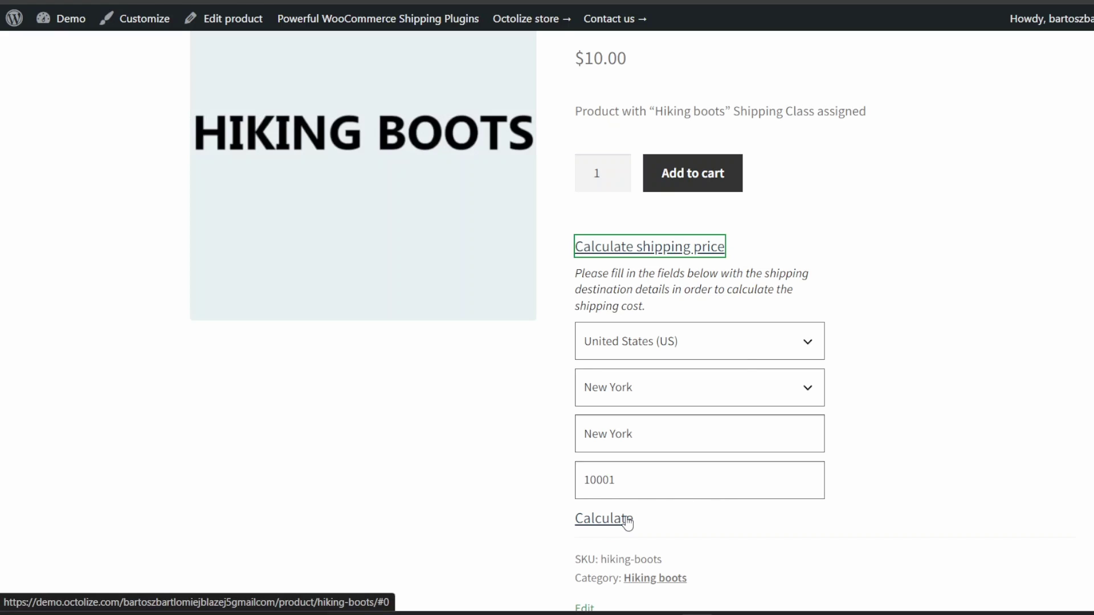
{"action": "left_click", "coordinate": [628, 521]}
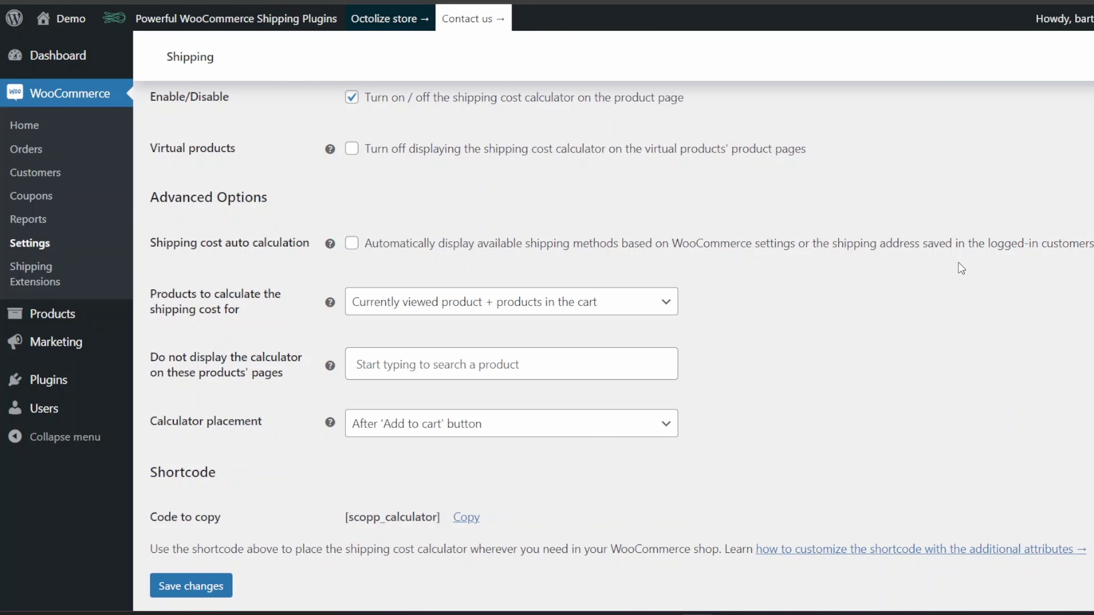
Step: Tick the Shipping cost auto calculation checkbox in the calculator settings
{"action": "left_click", "coordinate": [867, 249]}
Step: Untick auto calculation and keep 'Currently viewed product + products in the cart' for cost calculation
{"action": "left_click", "coordinate": [868, 252]}
{"action": "left_click", "coordinate": [664, 303]}
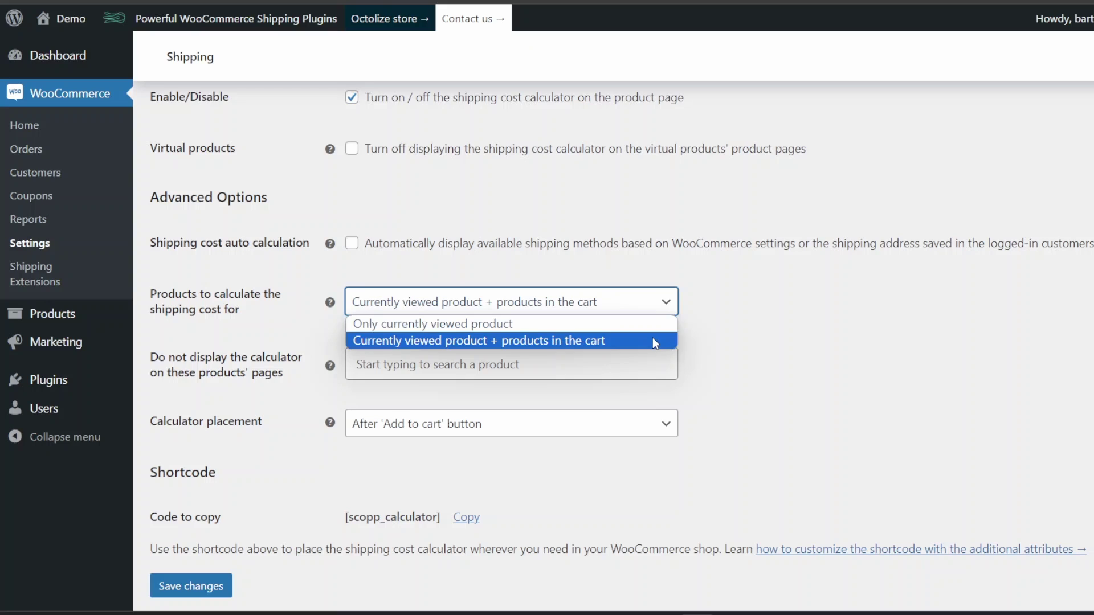
{"action": "left_click", "coordinate": [653, 340]}
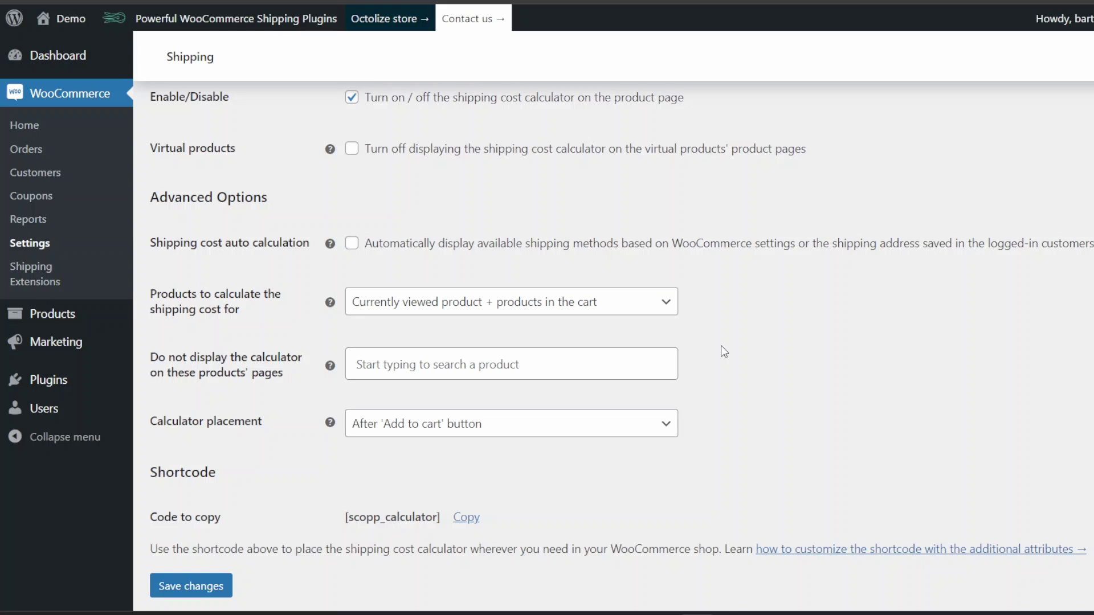
{"action": "left_click", "coordinate": [641, 352]}
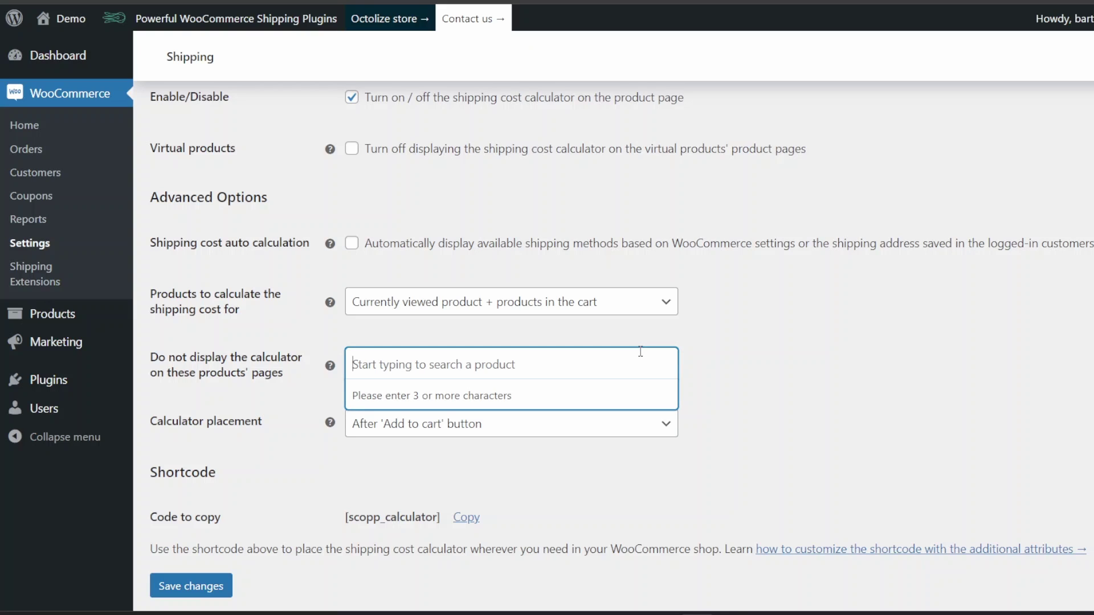
{"action": "type", "text": "hiking-boots)"}
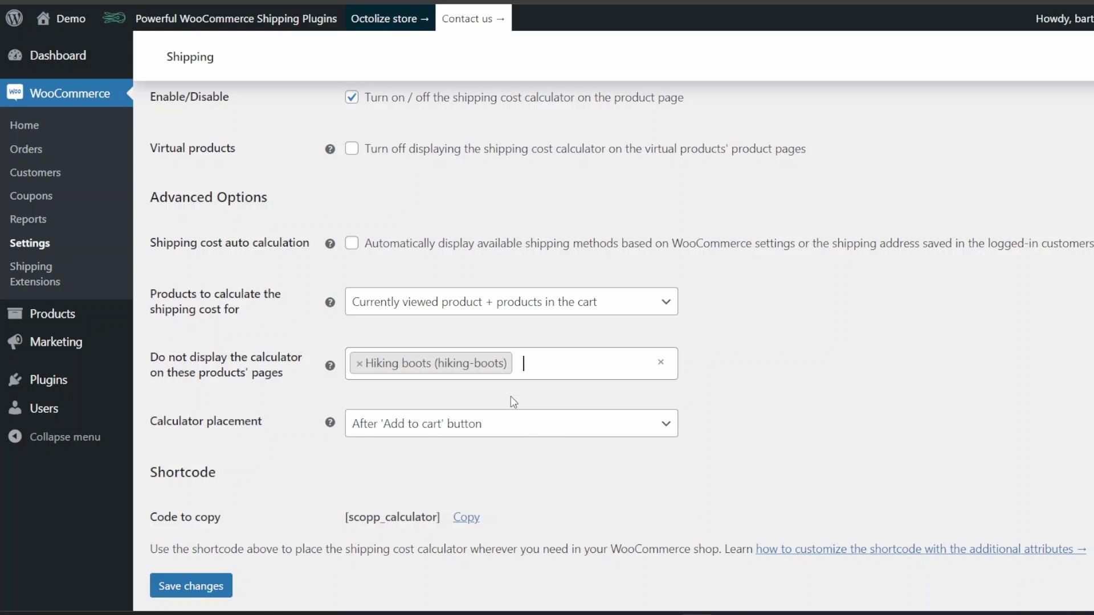
{"action": "left_click", "coordinate": [359, 363]}
{"action": "left_click", "coordinate": [751, 368]}
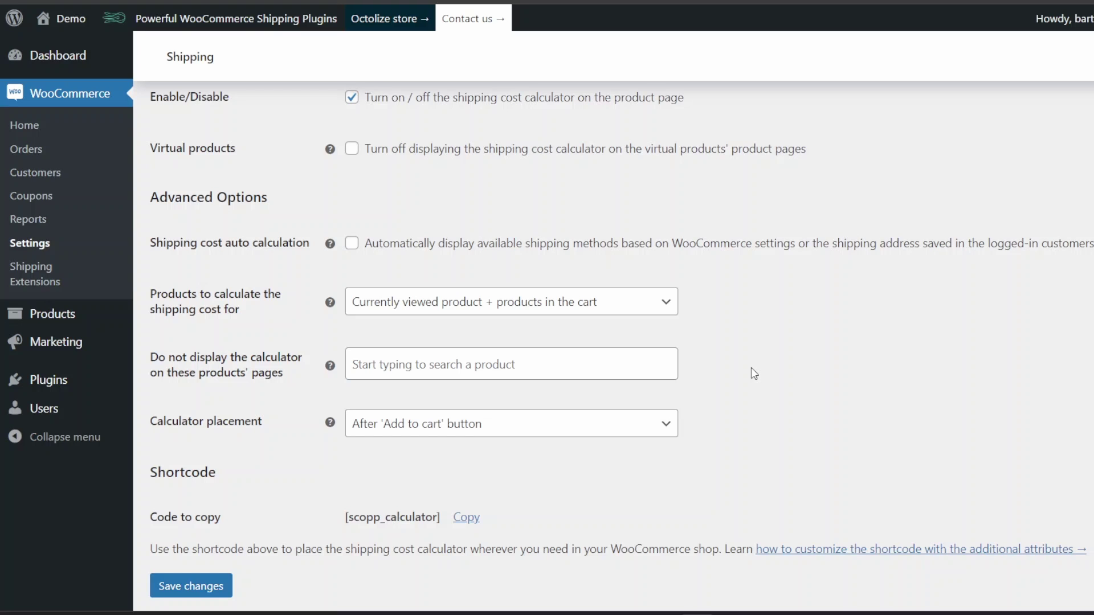
Step: Set Calculator placement to After 'Add to cart' button
{"action": "left_click", "coordinate": [666, 428]}
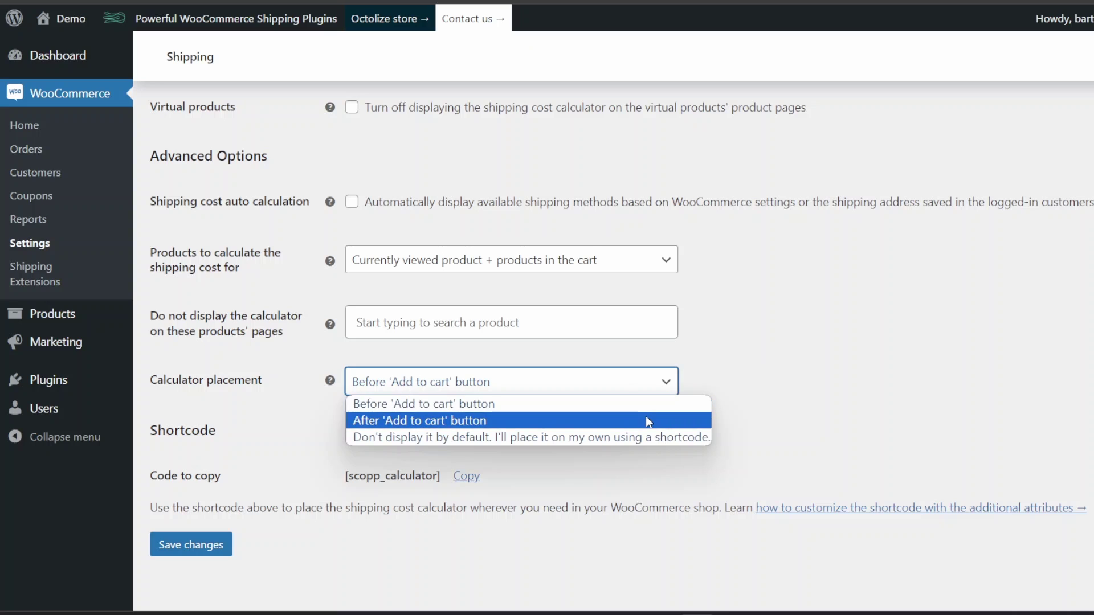
{"action": "left_click", "coordinate": [648, 419]}
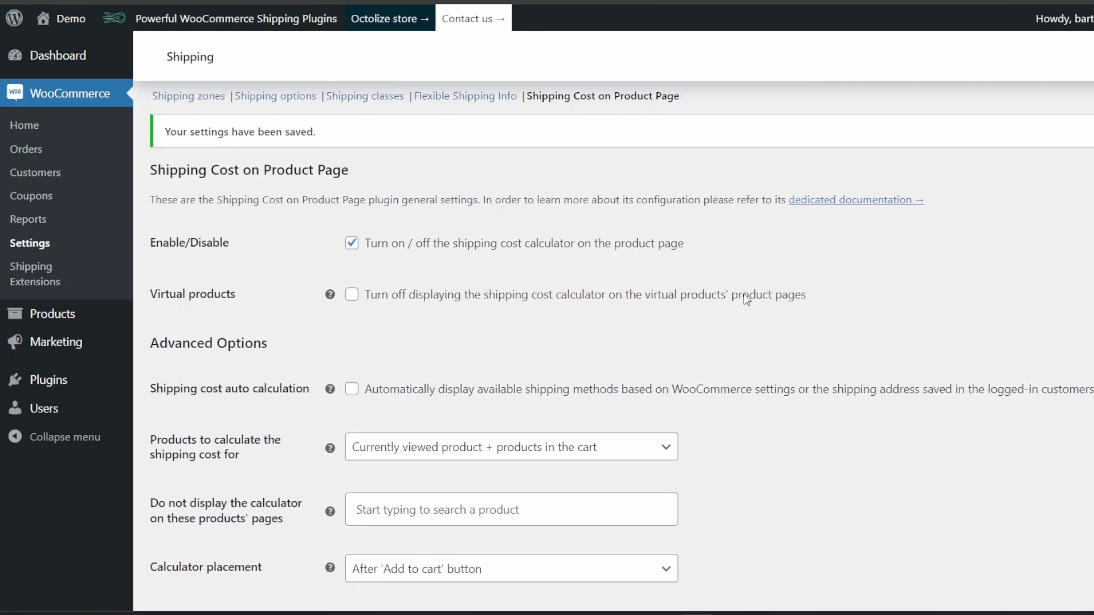
Step: Change Calculator placement to 'Don't display it by default', leaving placement to the shortcode
{"action": "scroll", "coordinate": [743, 296], "scroll_direction": "down", "scroll_amount": 3}
{"action": "left_click", "coordinate": [670, 371]}
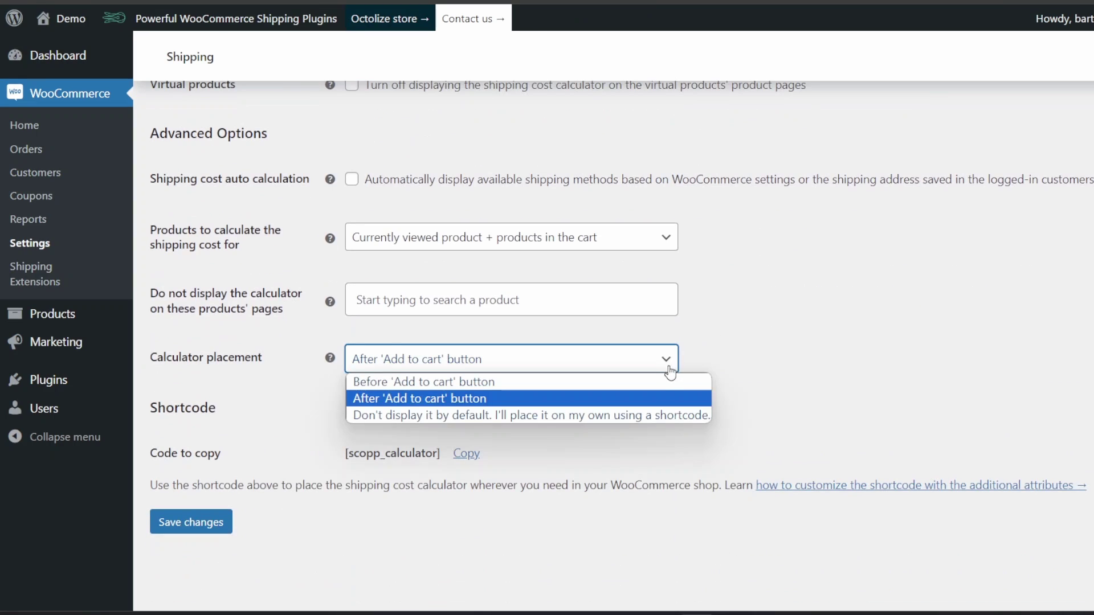
{"action": "left_click", "coordinate": [646, 413]}
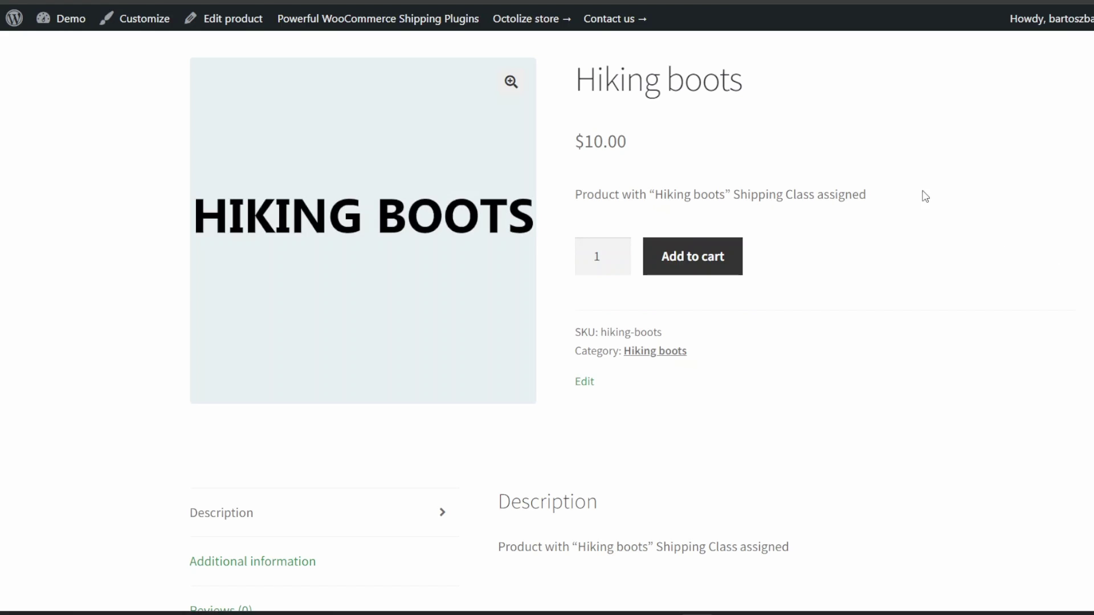
Step: Return to the calculator settings and select the [scopp_calculator] shortcode text
{"action": "key", "text": "ctrl+Tab"}
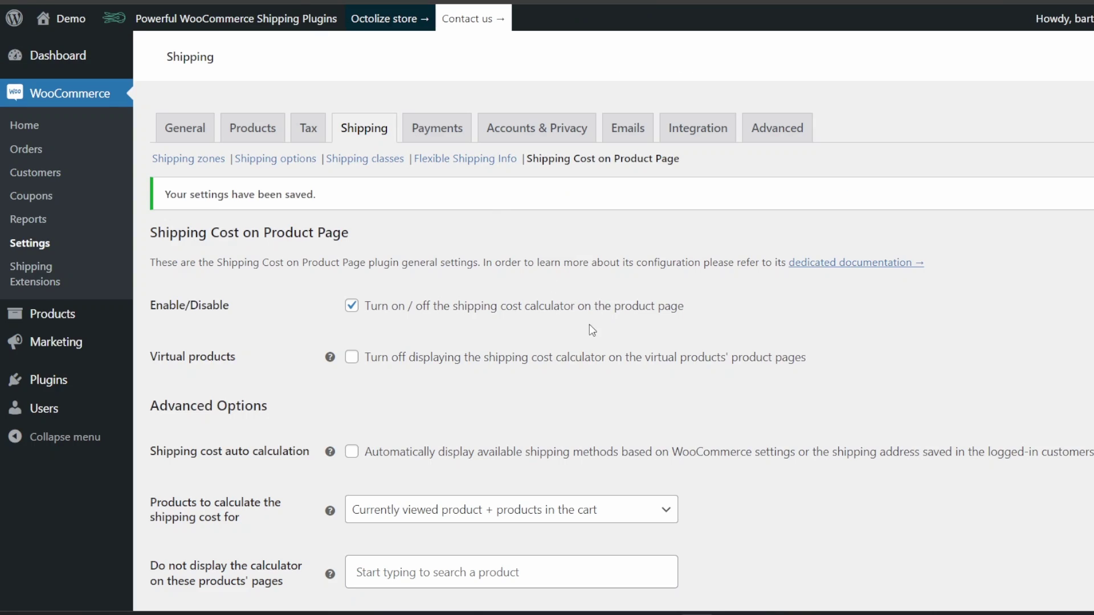
{"action": "scroll", "coordinate": [589, 324], "scroll_direction": "down", "scroll_amount": 3}
{"action": "left_click_drag", "start_coordinate": [344, 454], "coordinate": [447, 454]}
{"action": "left_click", "coordinate": [541, 453]}
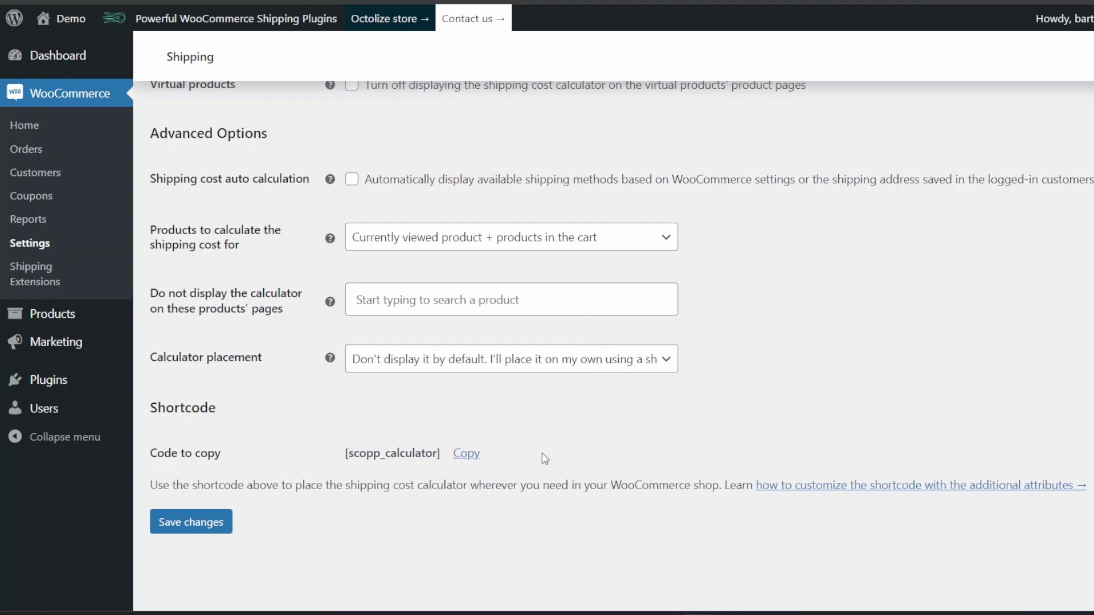
{"action": "left_click_drag", "start_coordinate": [344, 454], "coordinate": [446, 453]}
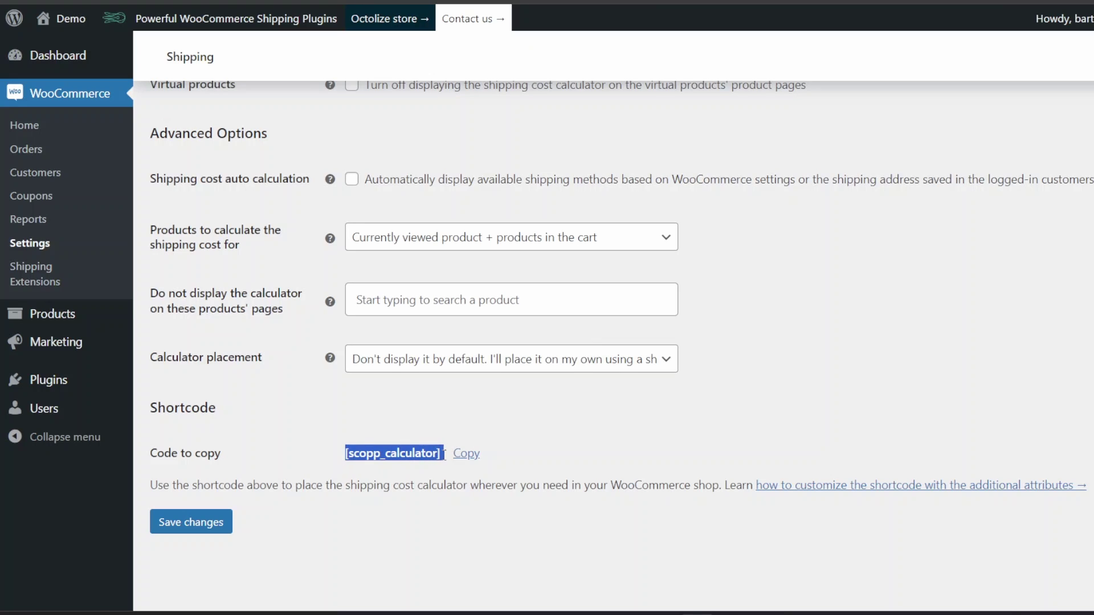